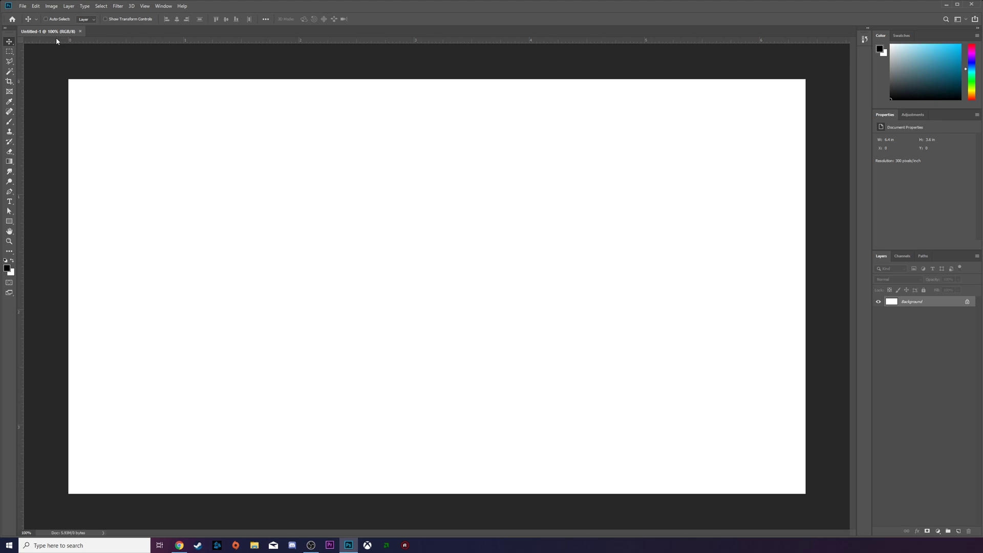
Enable Auto-Select and drag guides from both rulers to cross at the canvas centre, horizontal at 1.8 in
key(ctrl)
drag(21, 241, 437, 222)
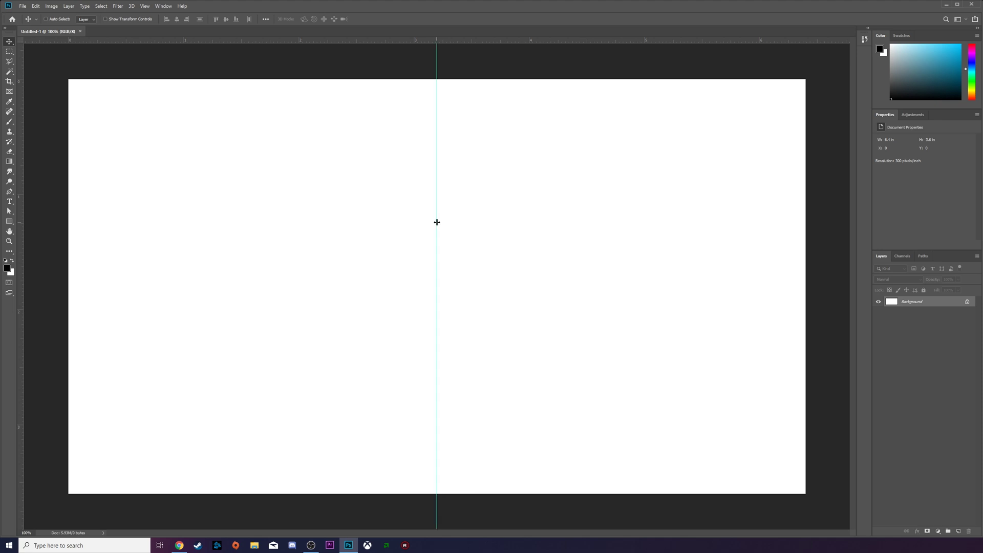
drag(488, 43, 486, 286)
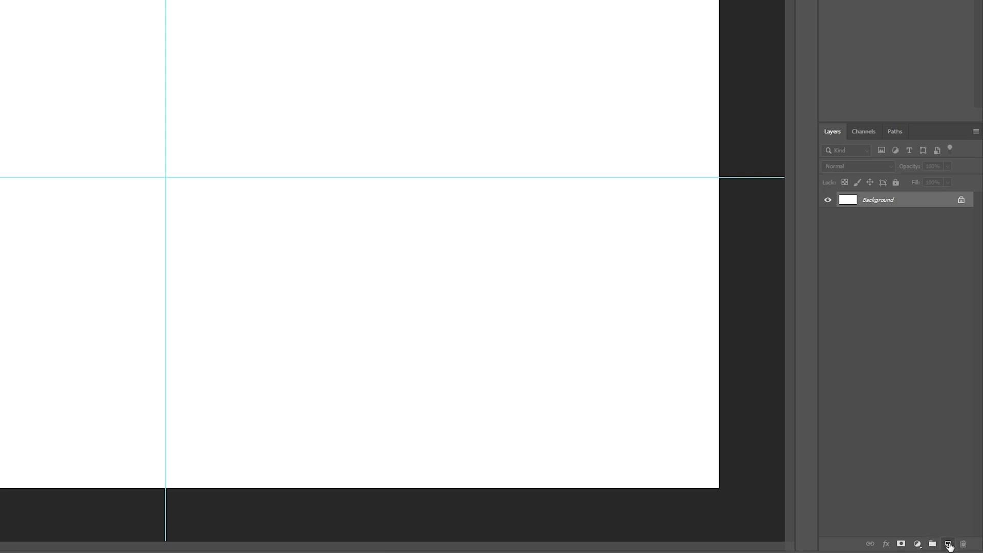
On a new Layer 1, draw a narrow closed triangle path with the Pen tool, pointing down toward the centre
click(949, 544)
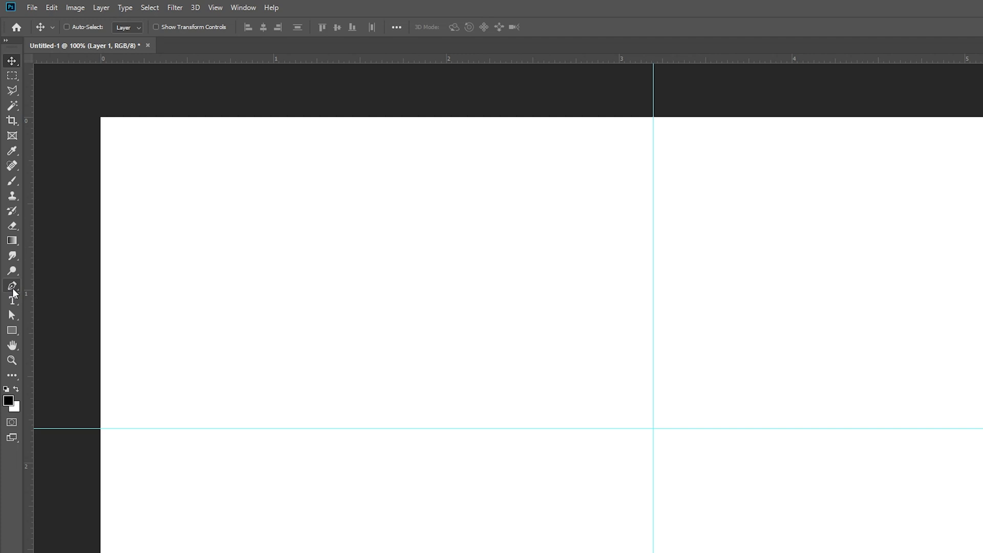
click(12, 287)
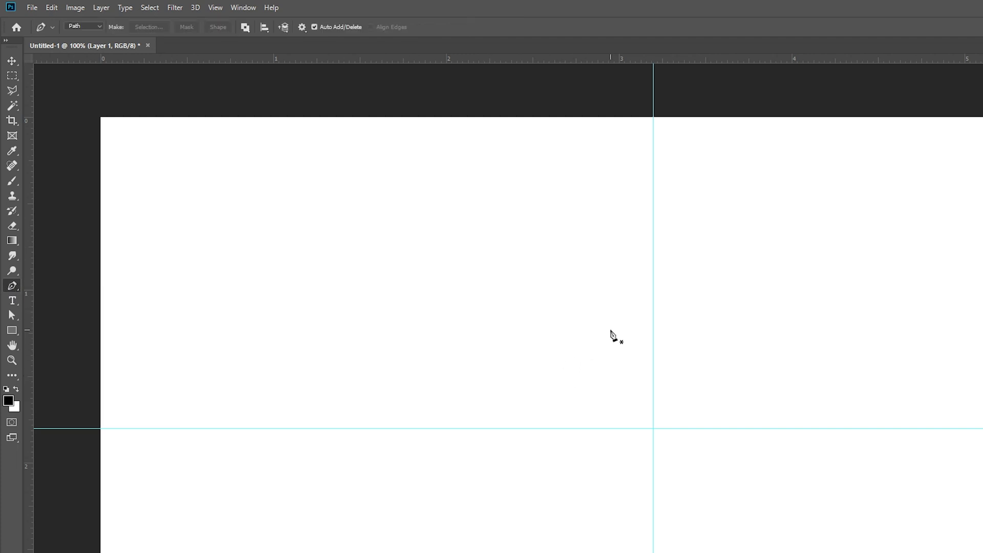
key(f)
key(f)
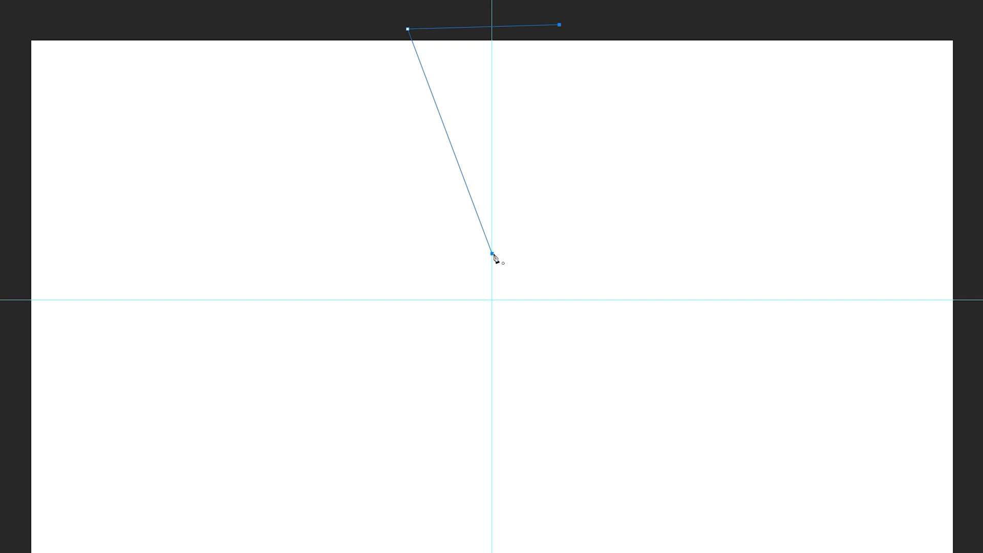
click(493, 254)
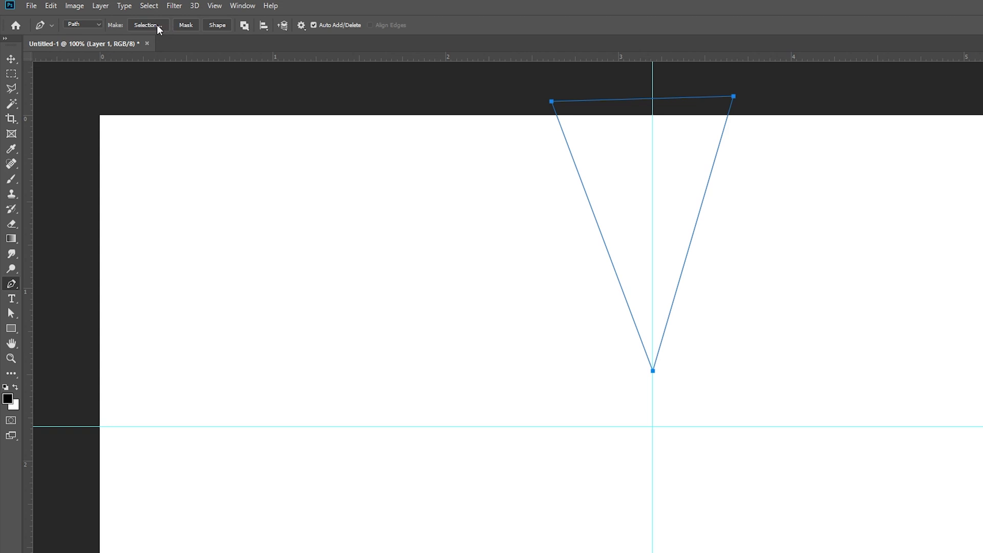
Make the triangle a black-filled Shape 1 layer and pull its top anchors inward into a slim spike
click(218, 25)
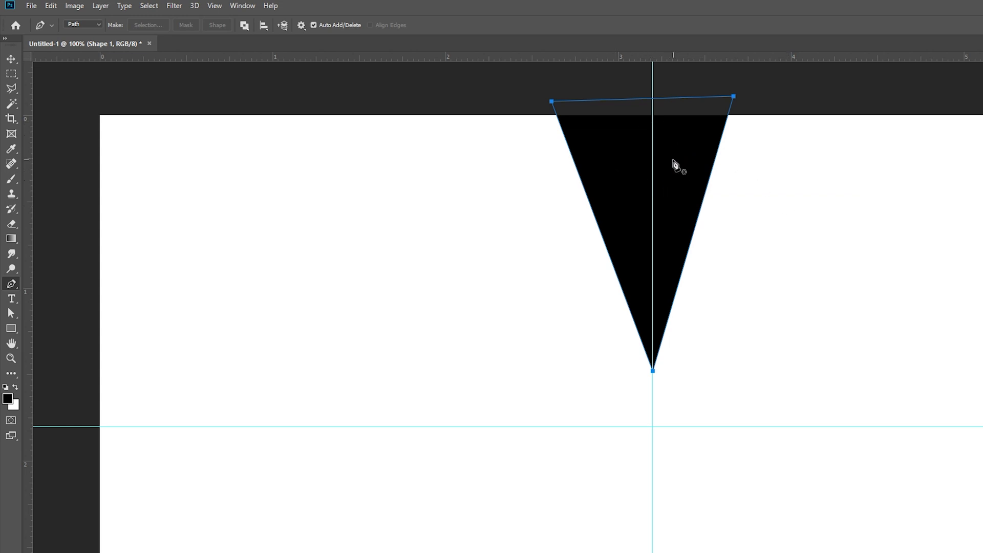
click(11, 314)
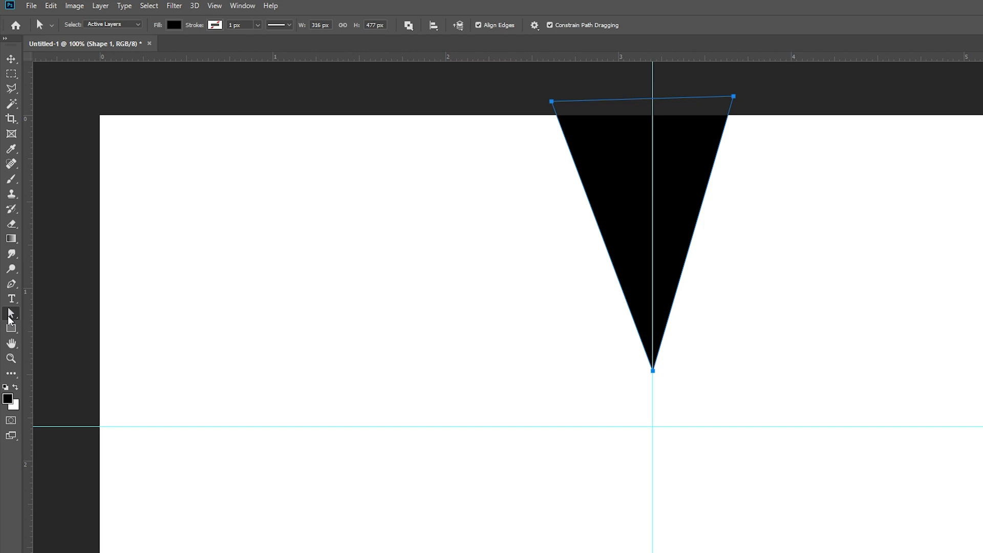
right_click(13, 315)
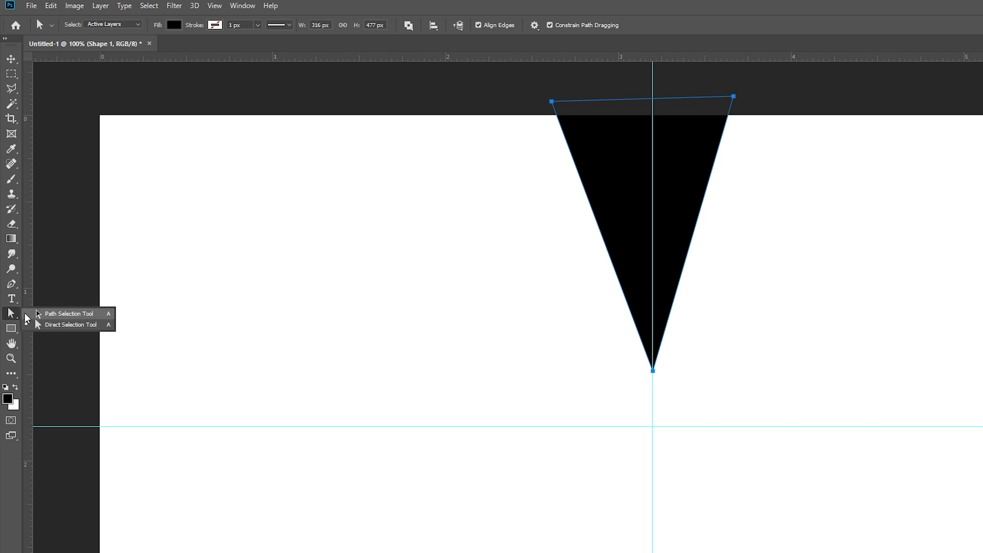
click(48, 326)
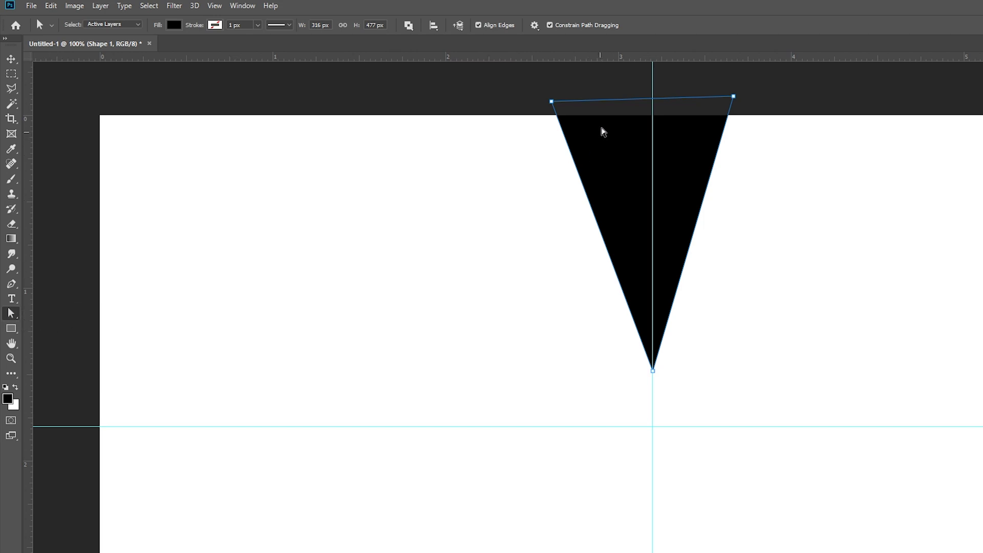
click(551, 102)
drag(552, 102, 599, 96)
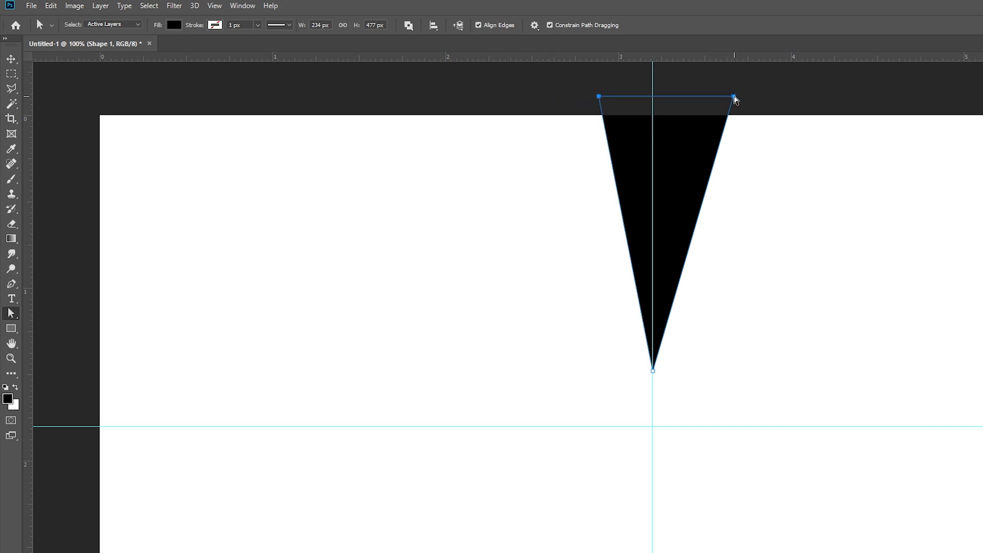
drag(734, 96, 692, 97)
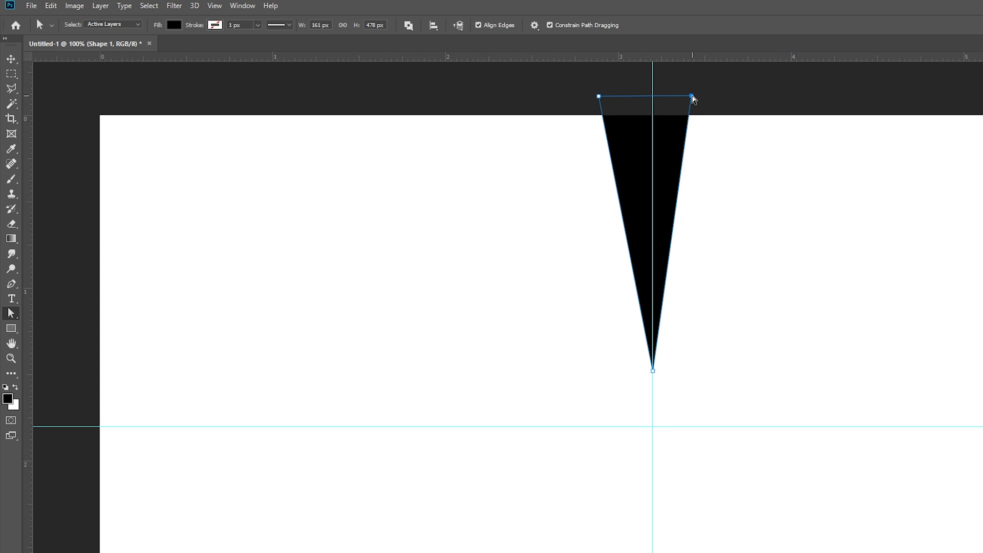
drag(600, 100, 613, 100)
click(684, 336)
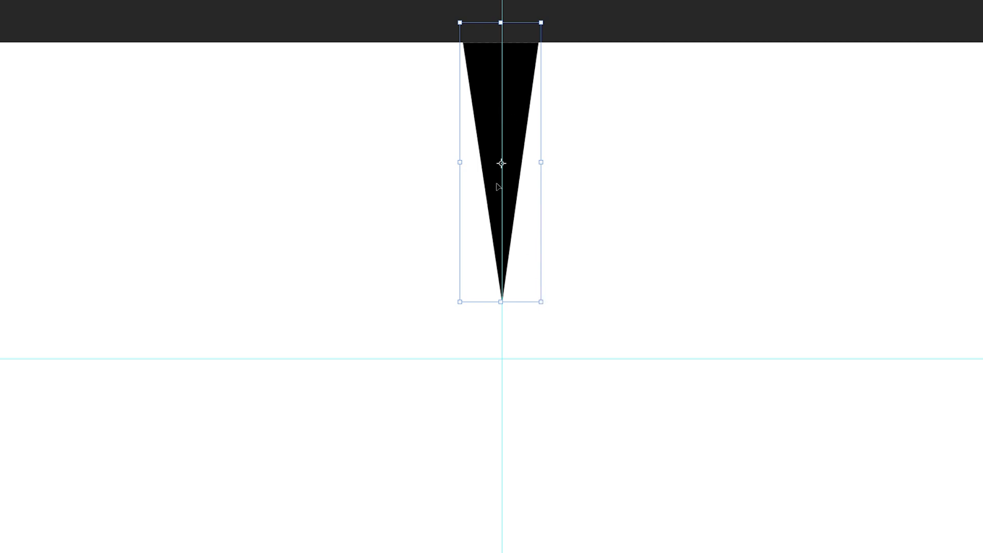
Slightly enlarge the spike with Free Transform and move its reference point onto the guide intersection
drag(542, 302, 541, 280)
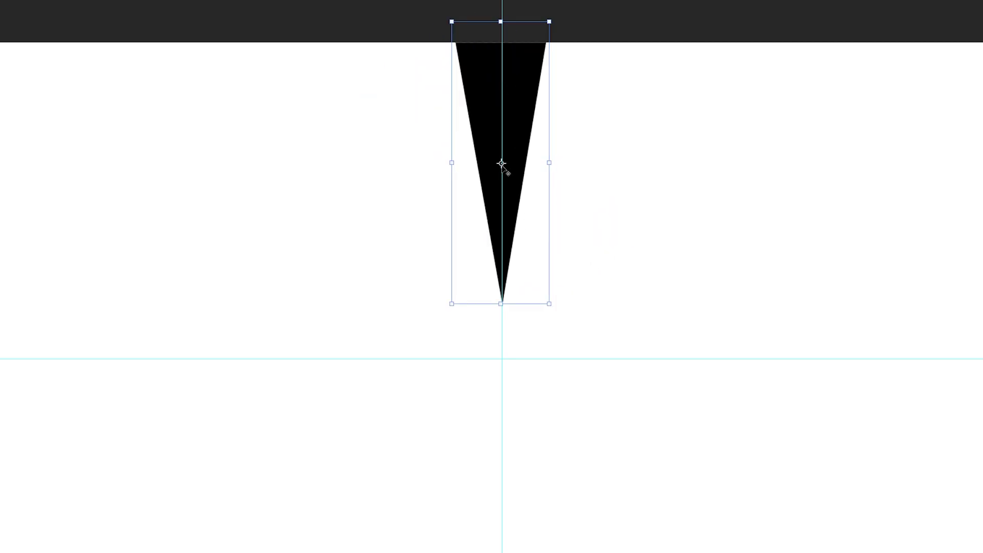
drag(502, 163, 501, 359)
key(ctrl+0)
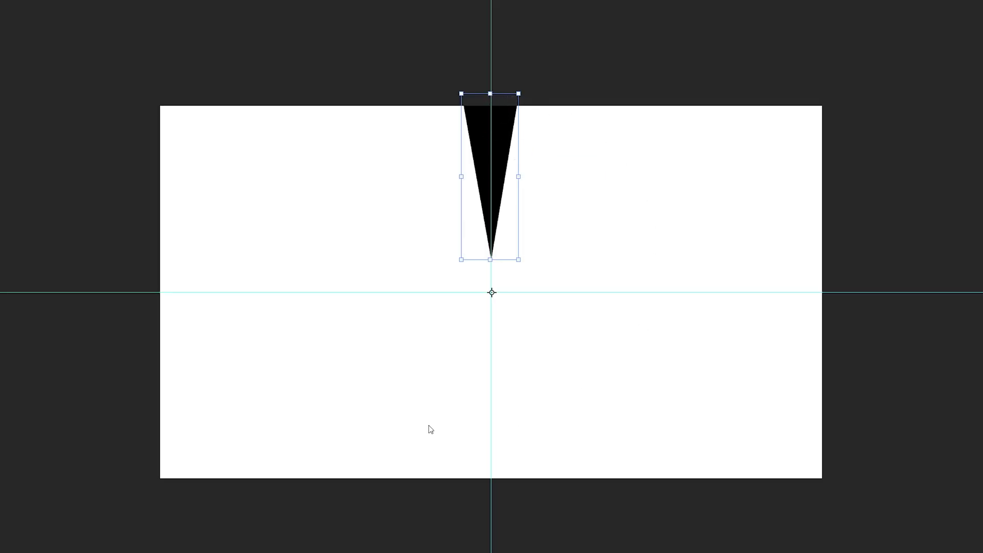
Rotate the spike 30° around the canvas-centre pivot and commit the transform
key(ctrl+plus)
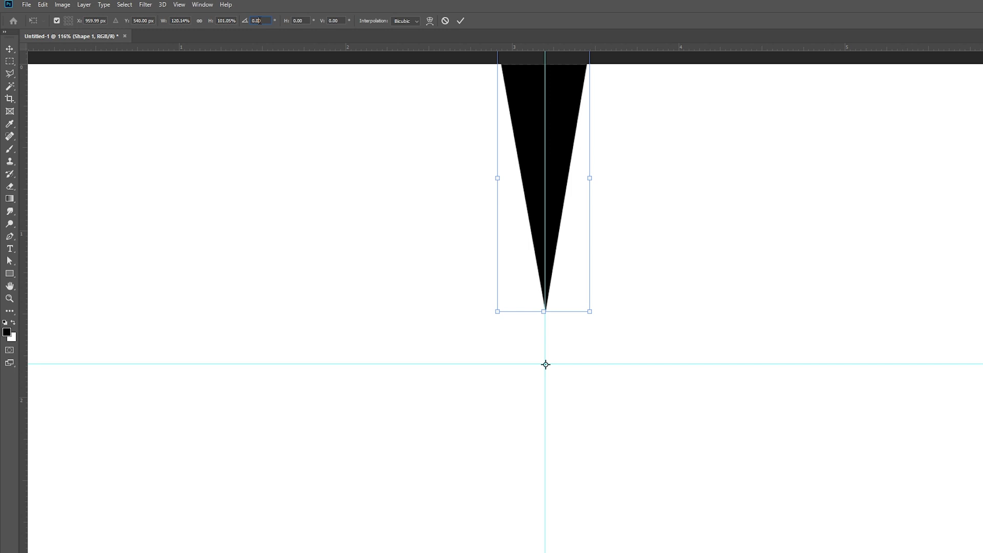
click(251, 20)
double_click(258, 20)
text(30)
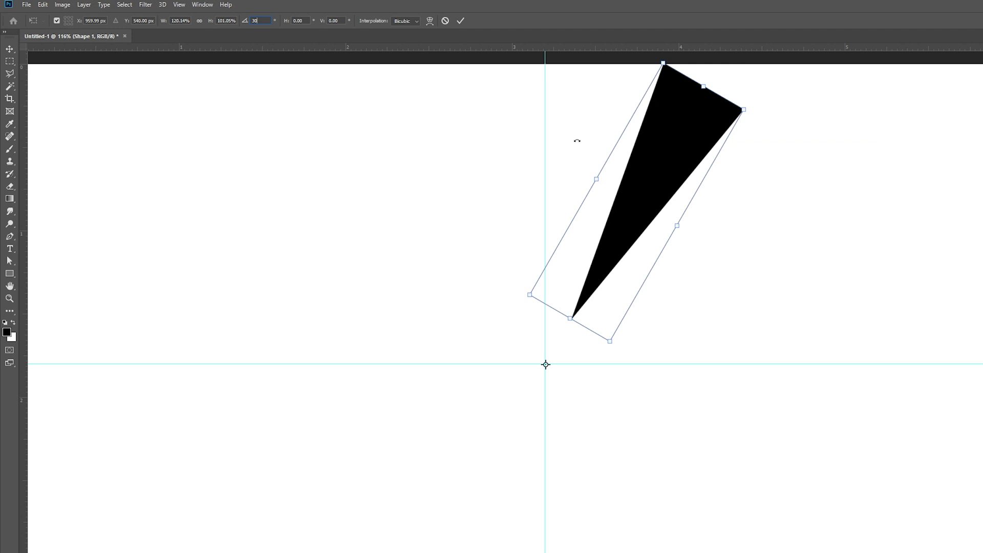
key(Return)
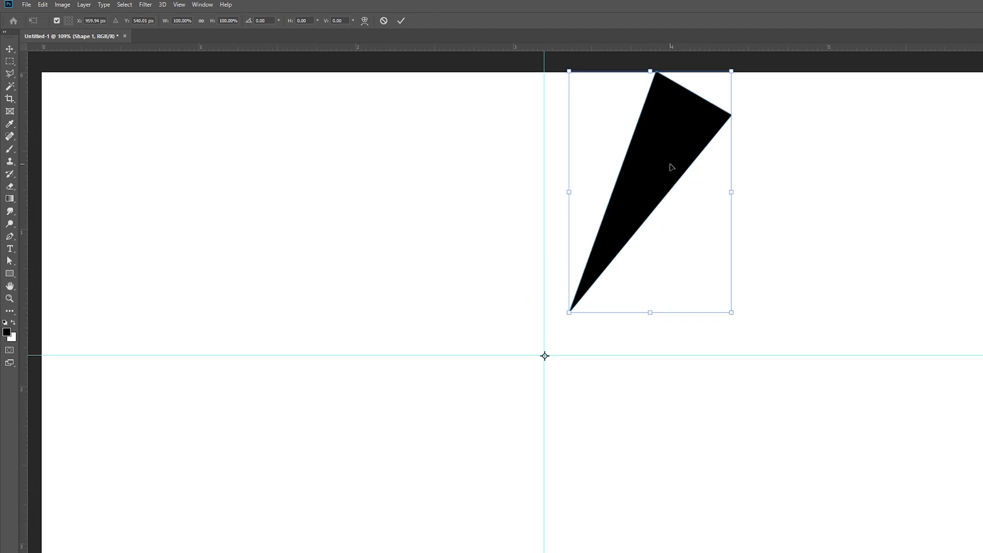
key(Return)
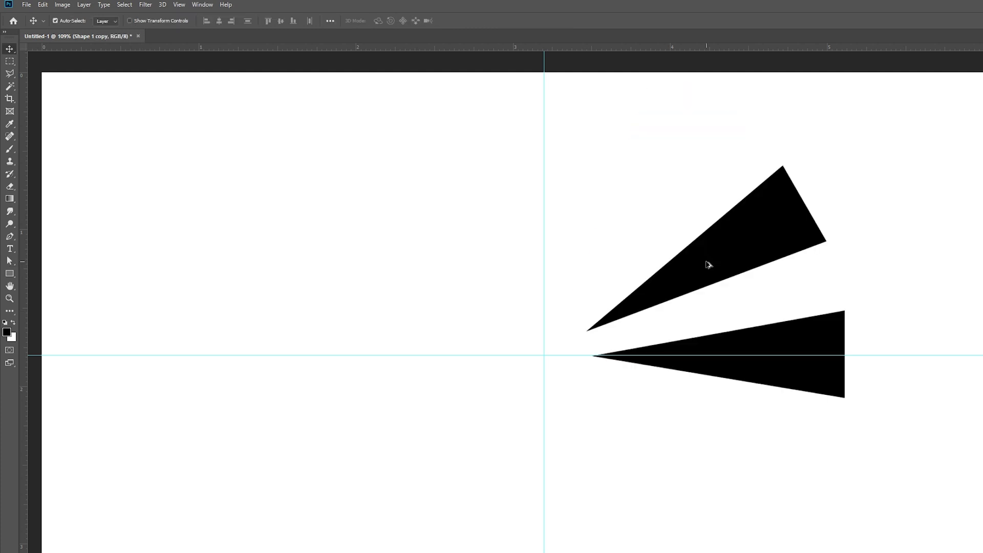
Repeat the rotated copy with Ctrl+Alt+Shift+T until twelve spikes ring the canvas centre
key(ctrl+alt+shift+t)
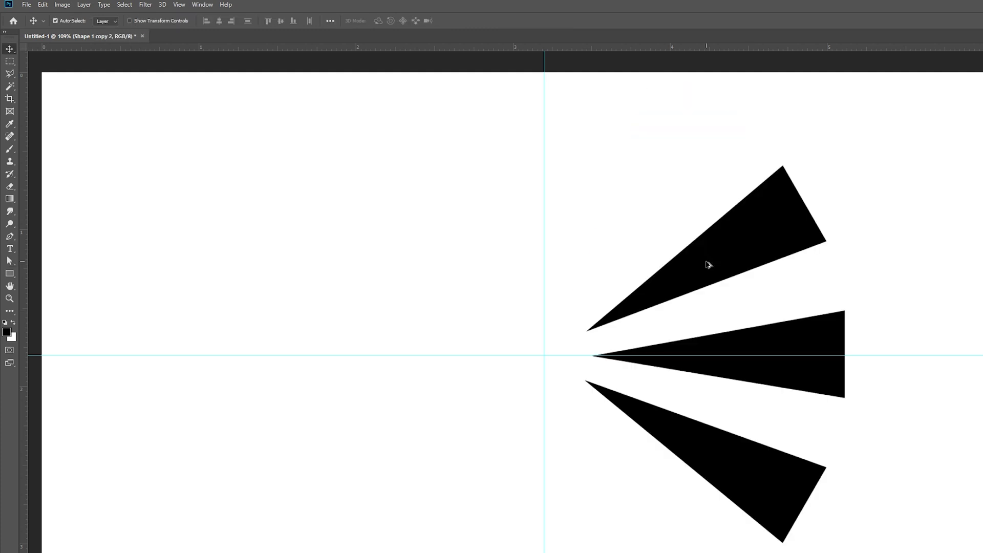
key(ctrl+alt+shift+t)
key(ctrl+alt+shift+t)
key(ctrl+alt+shift+t)
key(ctrl+alt+shift+t)
key(ctrl+alt+shift+t)
key(ctrl+alt+shift+t)
key(ctrl+alt+shift+t)
key(ctrl+alt+shift+t)
key(ctrl+alt+shift+t)
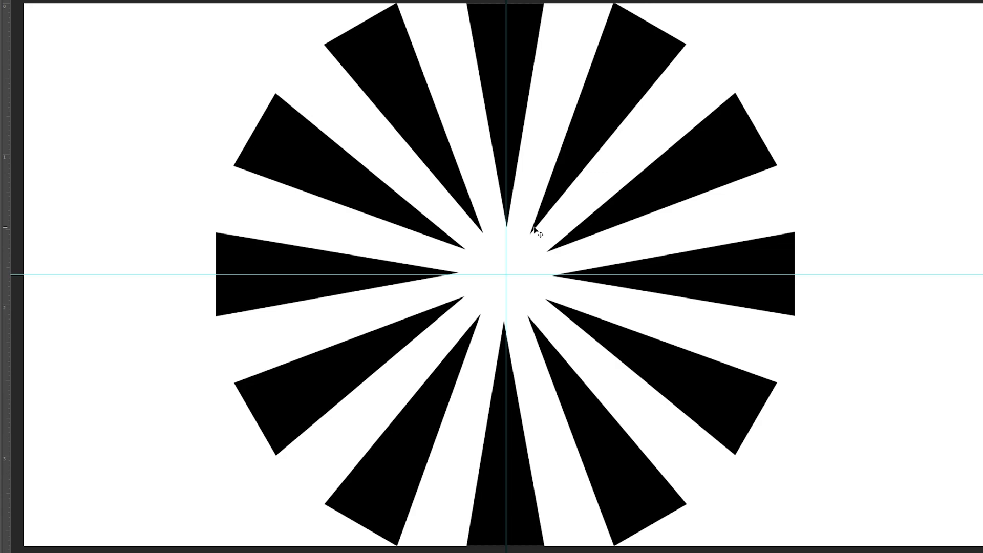
key(ctrl+minus)
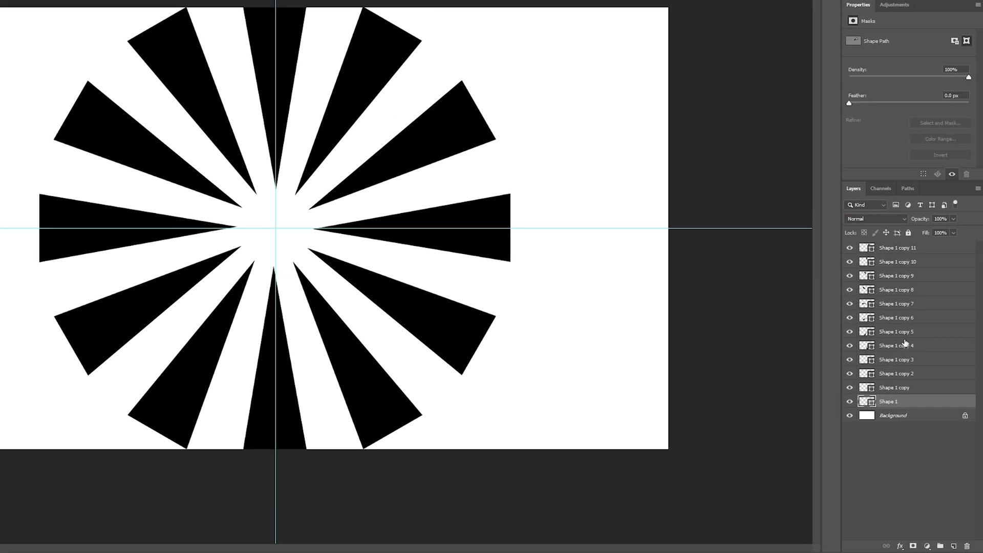
Group layers Shape 1 through Shape 1 copy 11 into Group 1 and start transforming it
shift+click(906, 250)
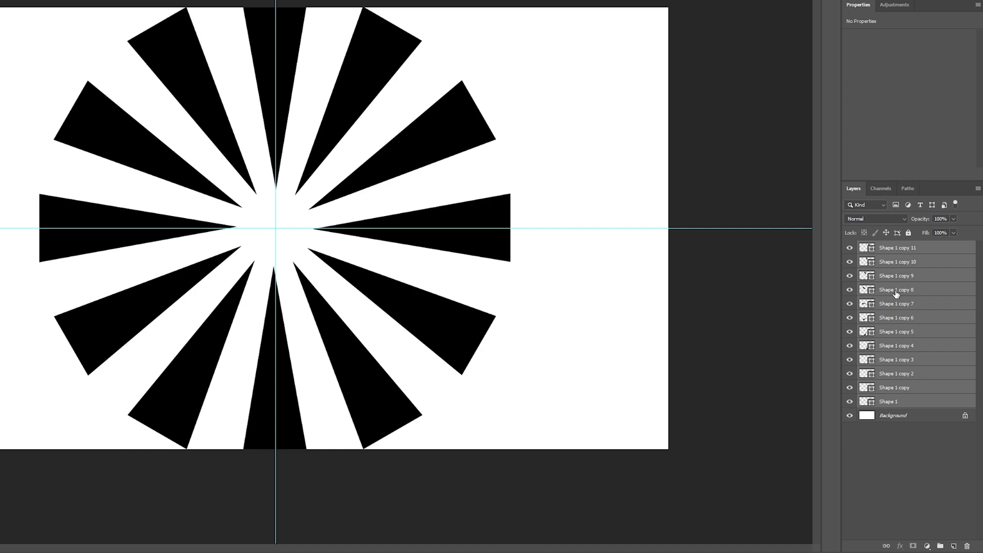
key(ctrl+g)
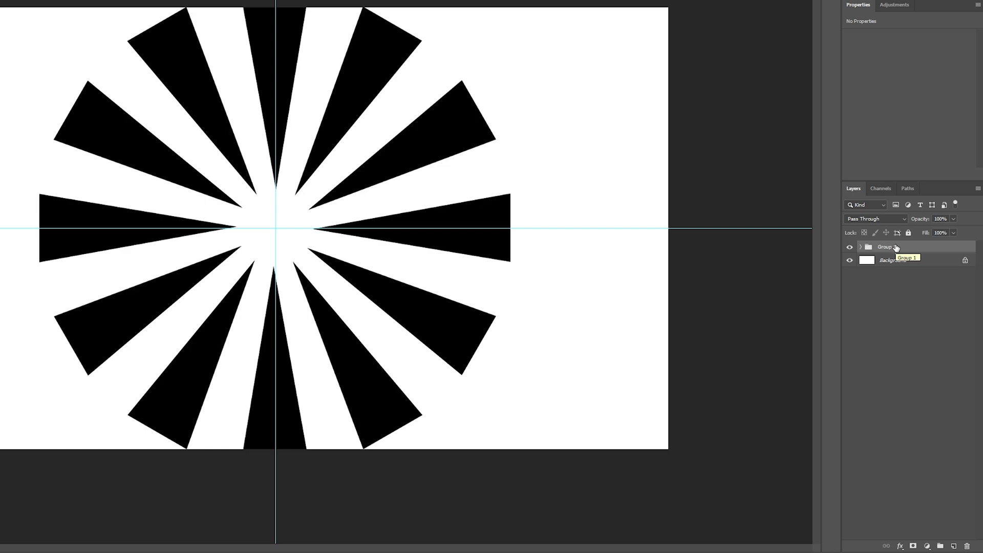
key(ctrl+t)
key(Tab)
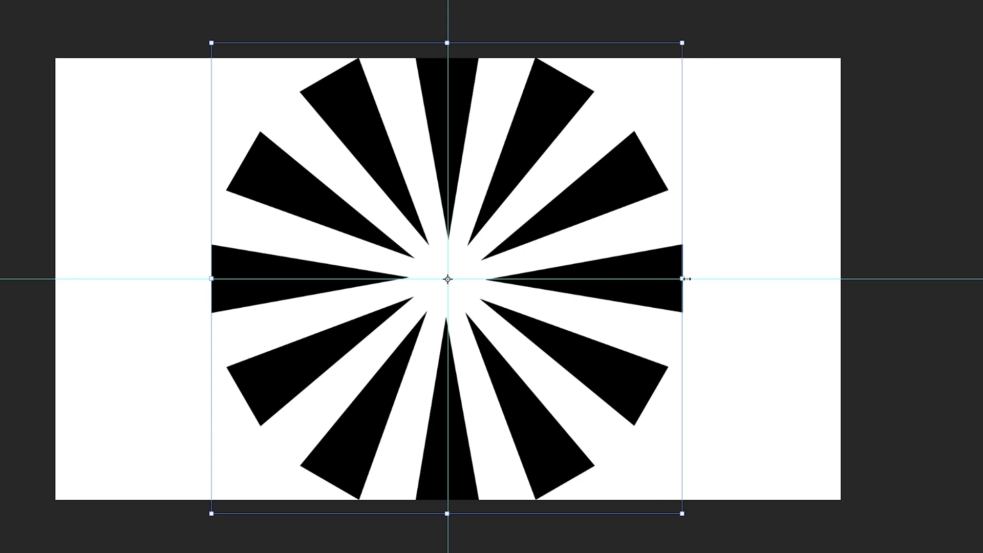
Stretch the starburst group to both side edges of the canvas and squash it to 3.600 in tall
drag(684, 286, 840, 281)
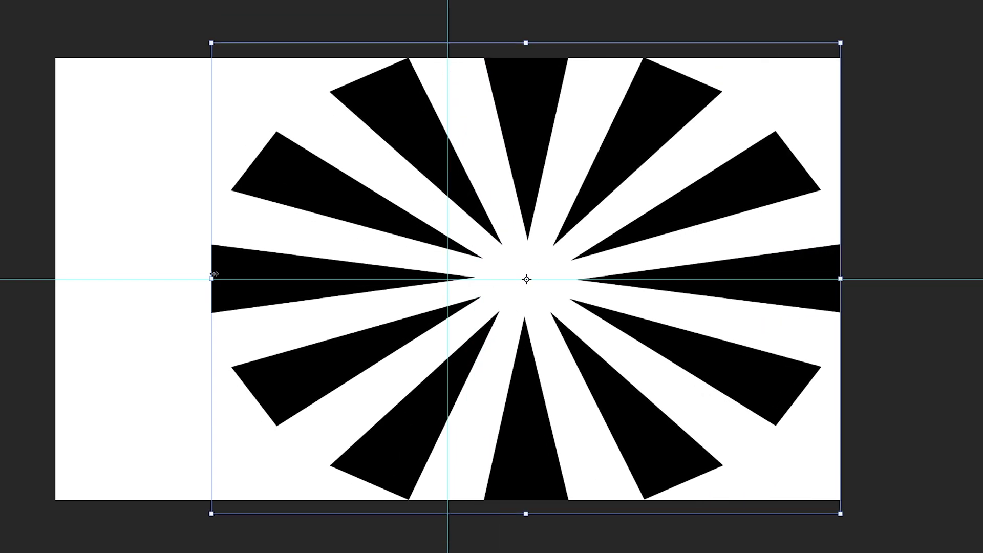
drag(211, 279, 56, 271)
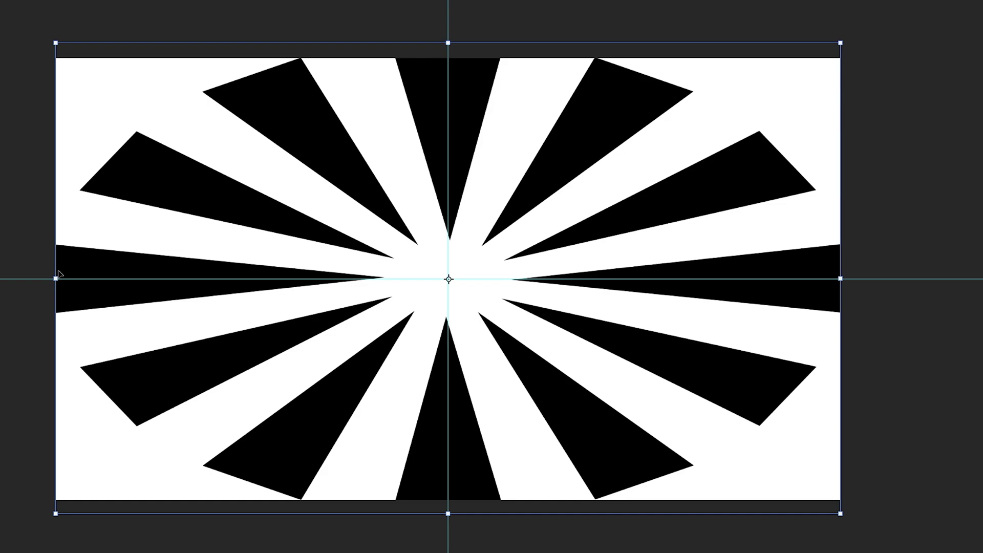
drag(453, 513, 454, 499)
drag(452, 42, 452, 58)
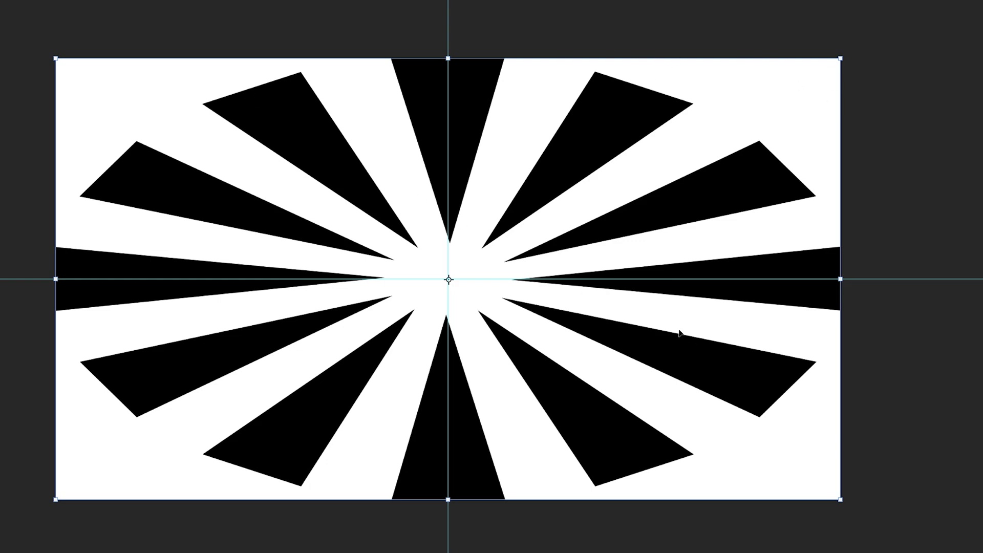
key(ctrl+minus)
key(ctrl+minus)
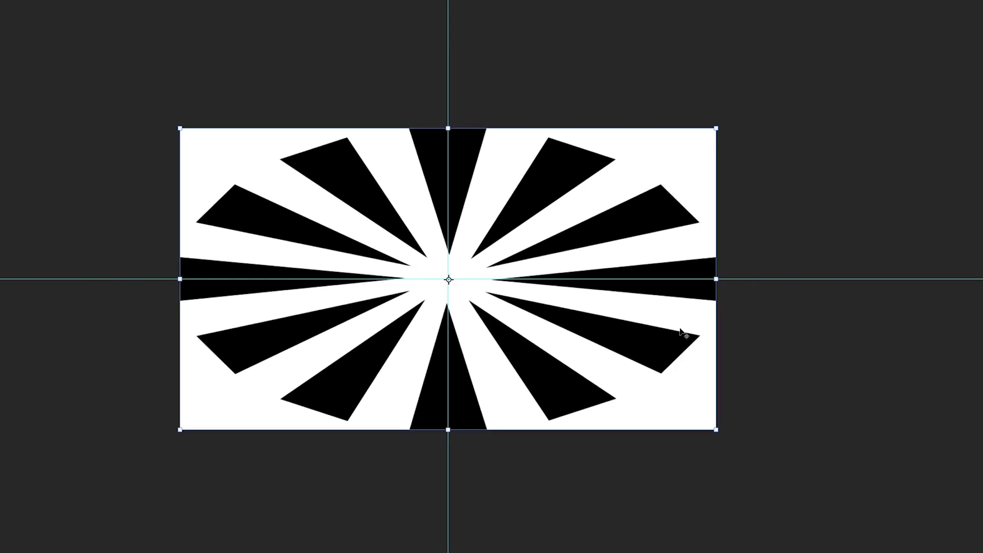
key(ctrl+minus)
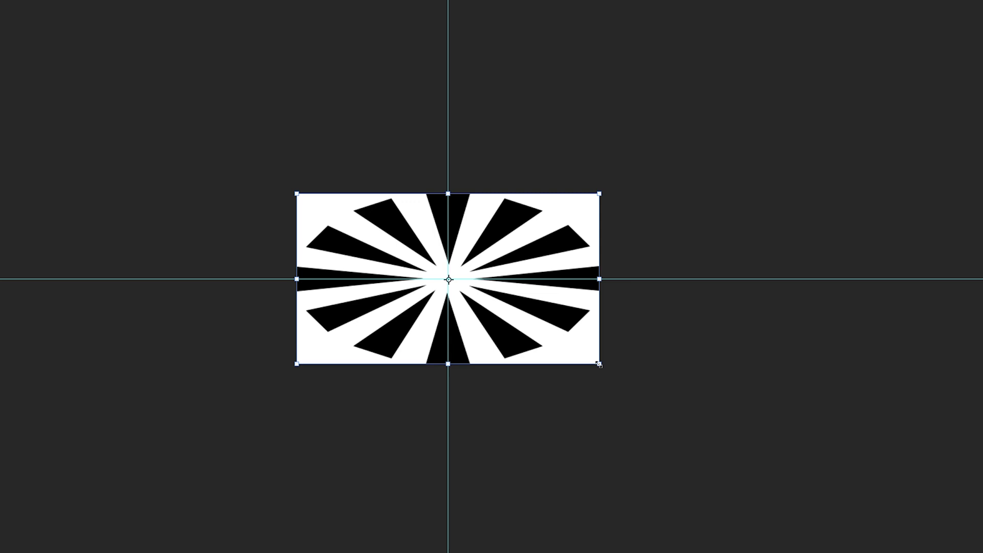
Scale the starburst from its centre to about 14.990 x 8.433 in and apply it
drag(600, 365, 842, 500)
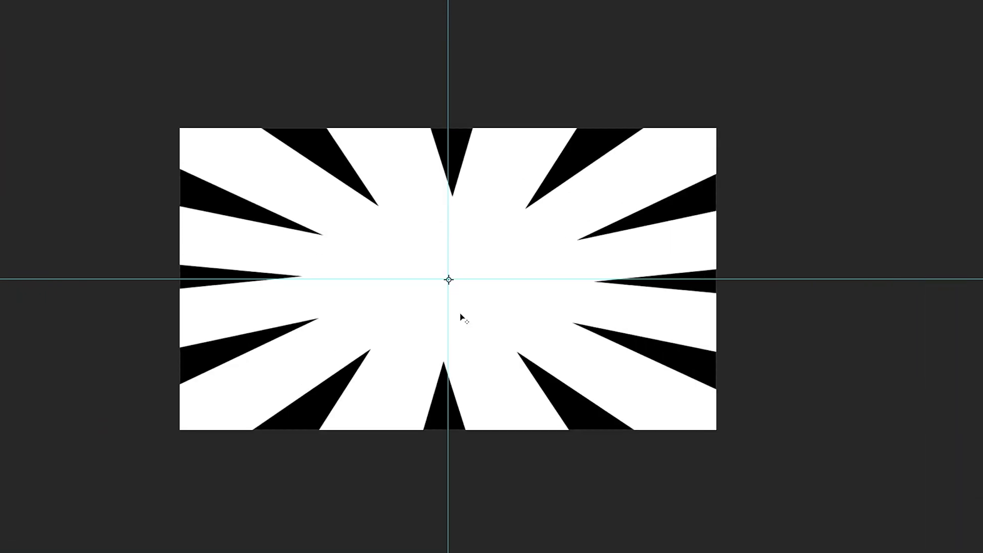
key(Return)
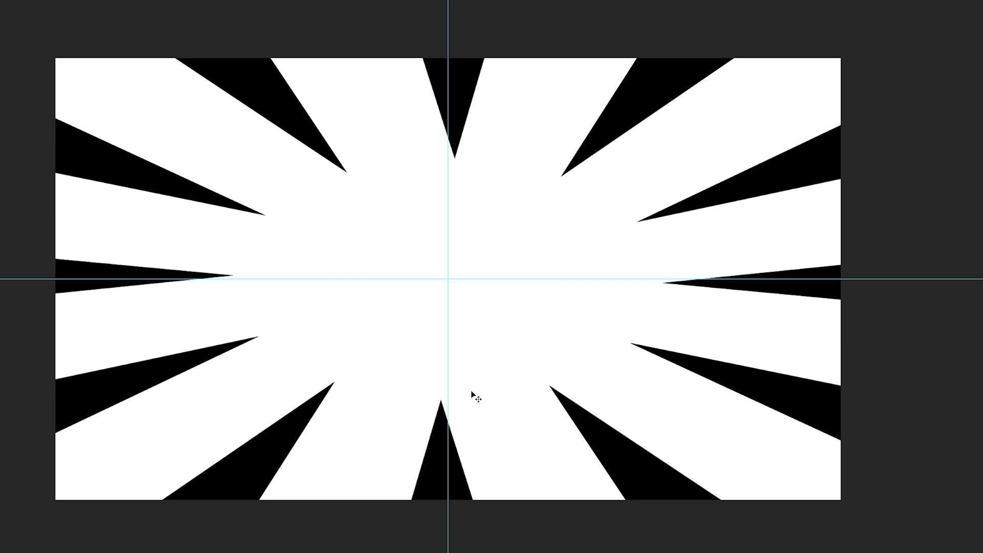